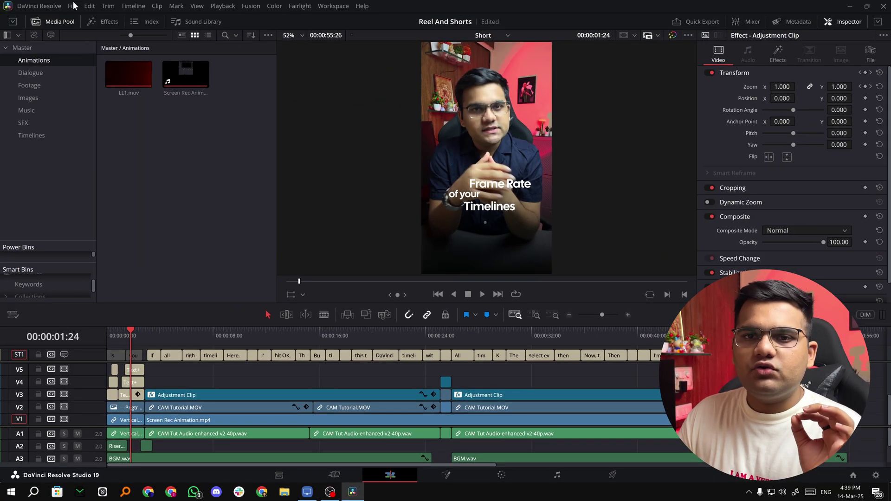
From Project Manager, export the Reel And Shorts project as an archive to Downloads
click(72, 6)
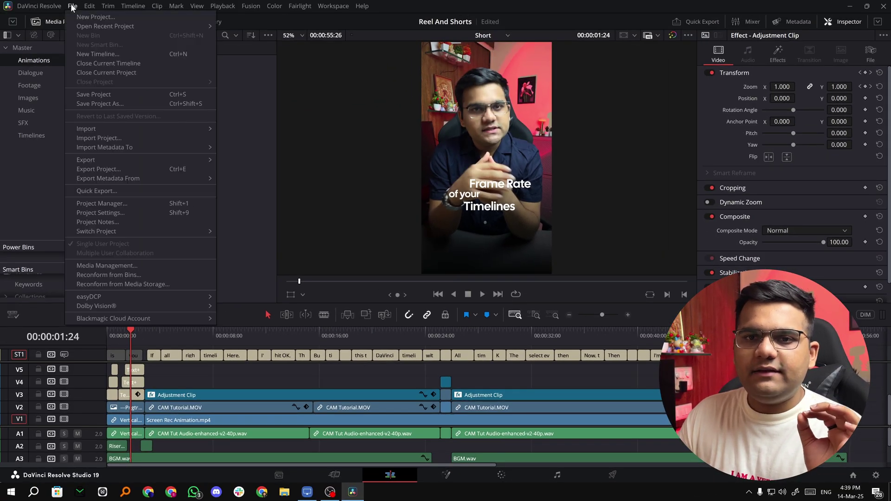
click(144, 203)
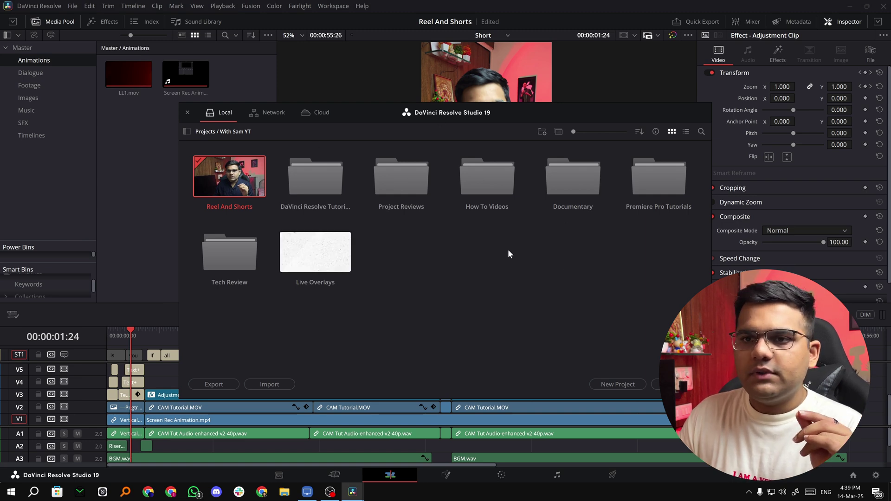
right_click(221, 182)
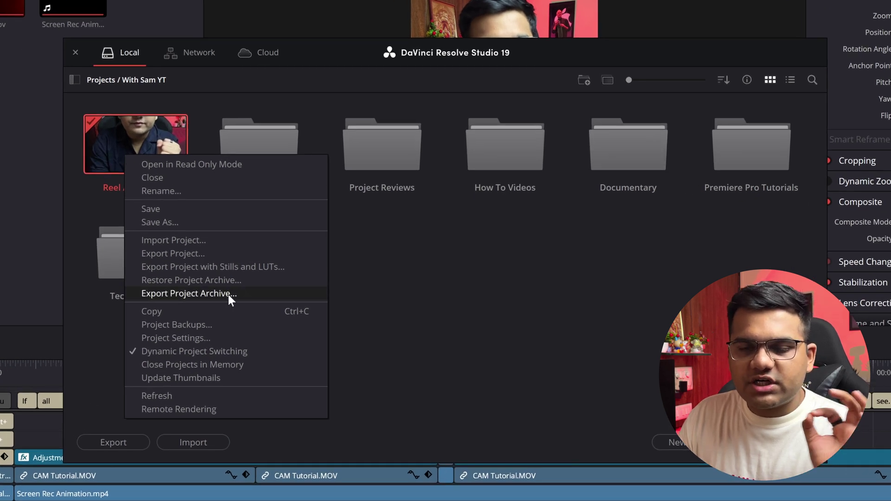
click(228, 295)
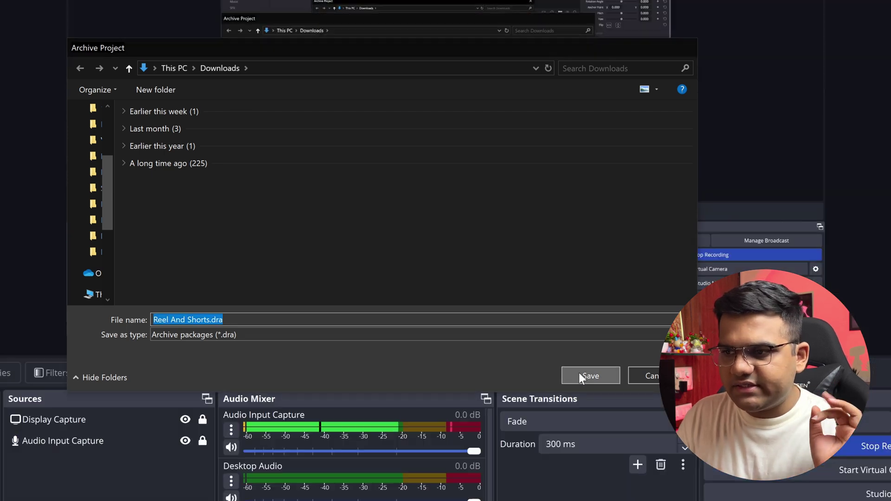
Save the archive to Downloads with media files and proxy media, excluding render cache
click(579, 373)
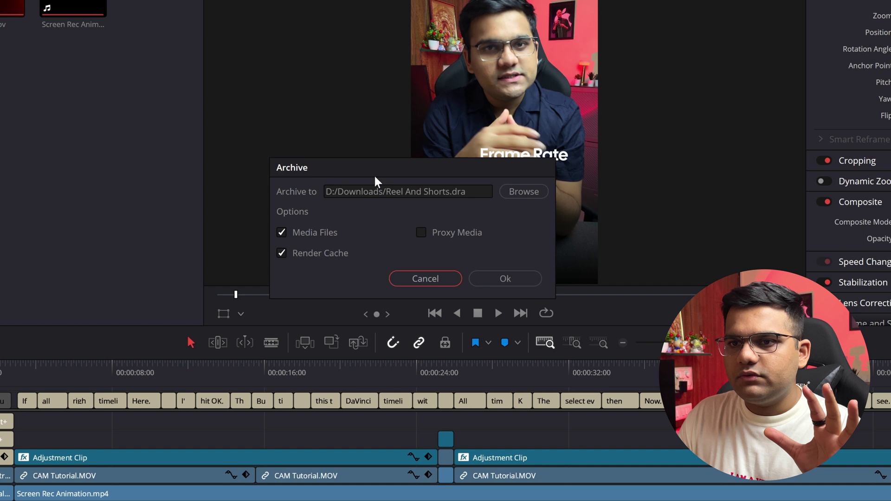
drag(402, 179, 378, 179)
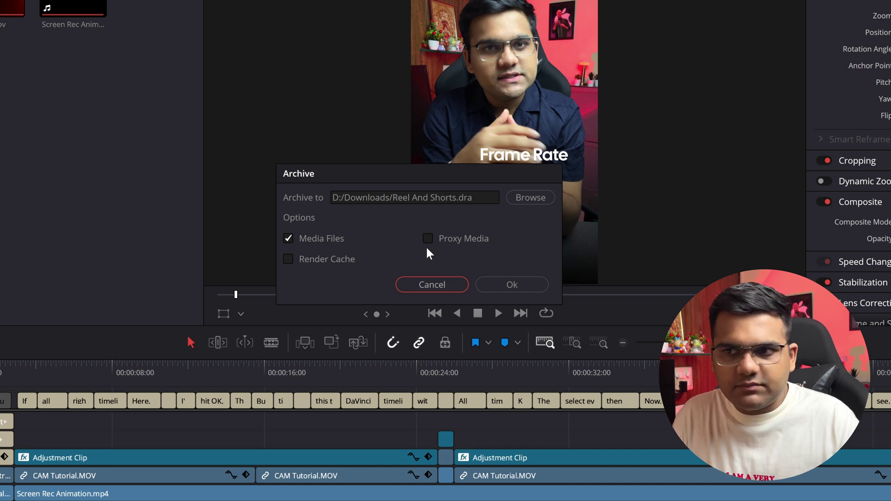
click(427, 241)
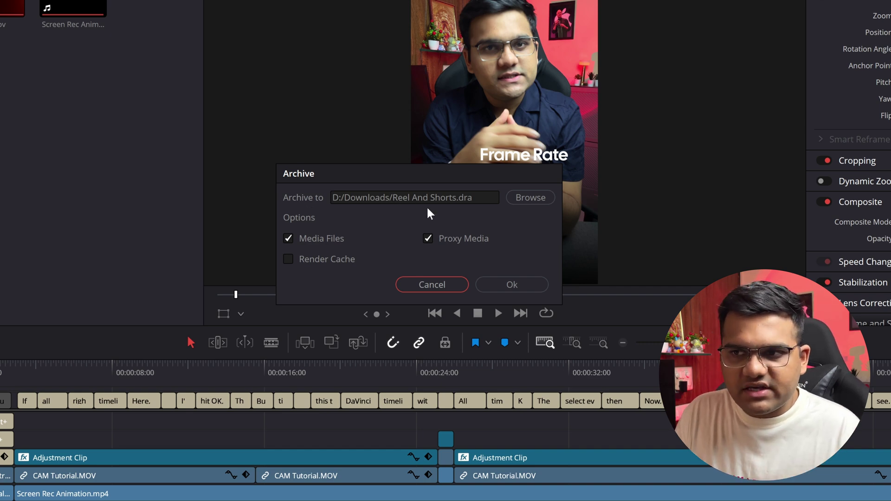
click(484, 282)
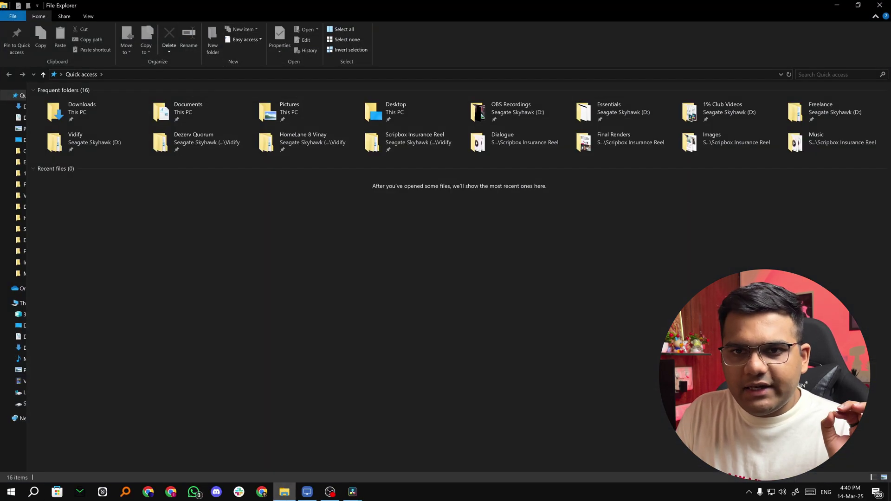
Open Reel And Shorts.dra in Downloads and select project.drp to view its details
double_click(108, 116)
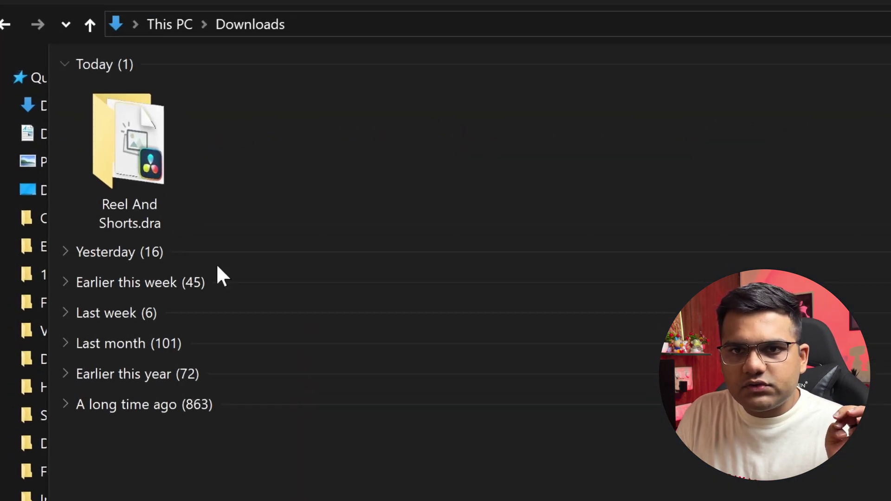
double_click(149, 142)
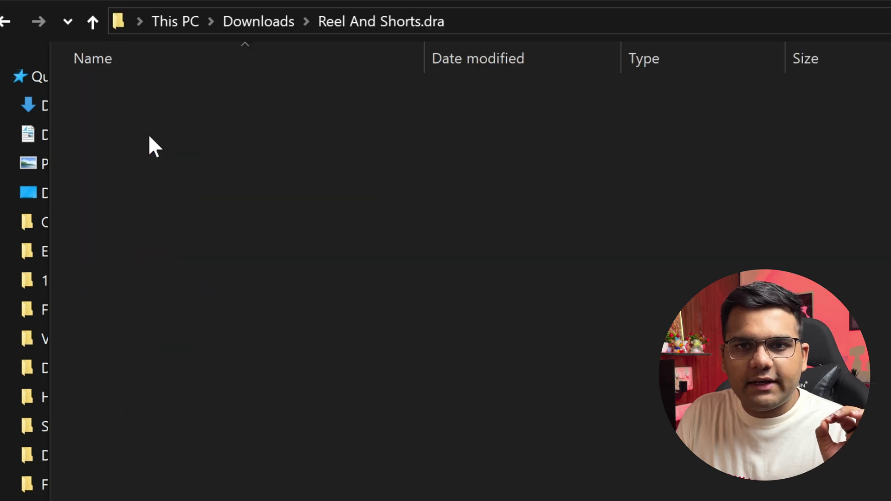
click(132, 114)
mouse_move(134, 121)
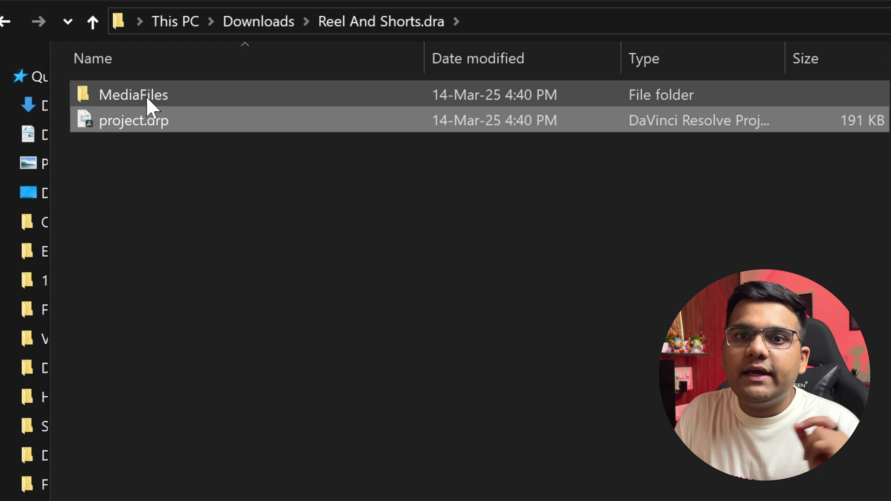
Browse MediaFiles' Downloads, Essentials and Youtube Stuff subfolders, then return to the archive folder
double_click(145, 96)
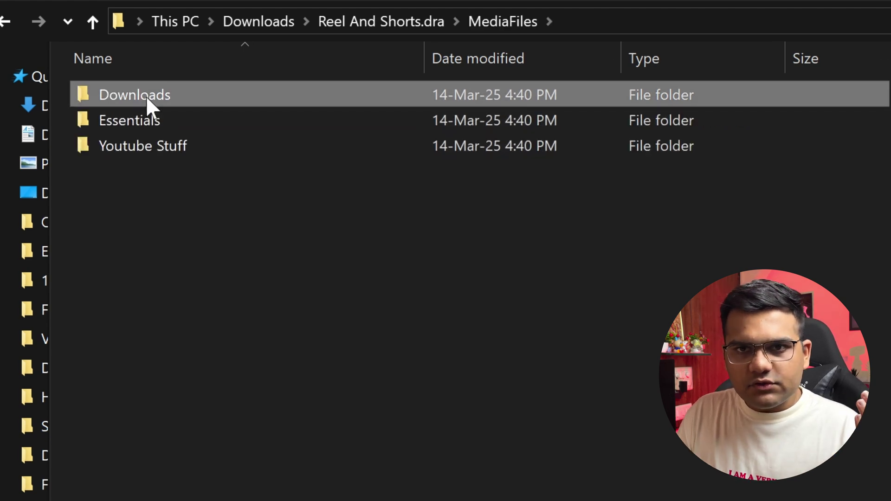
double_click(146, 96)
key(alt+Up)
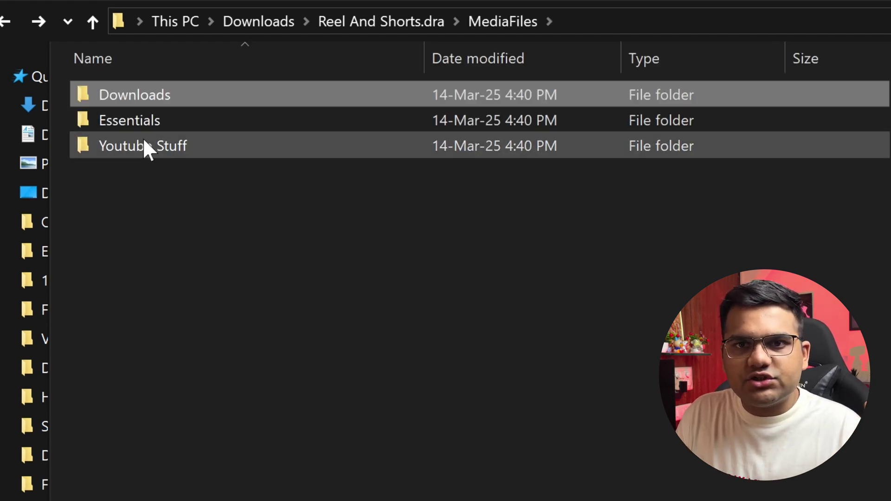
double_click(139, 120)
key(alt+Up)
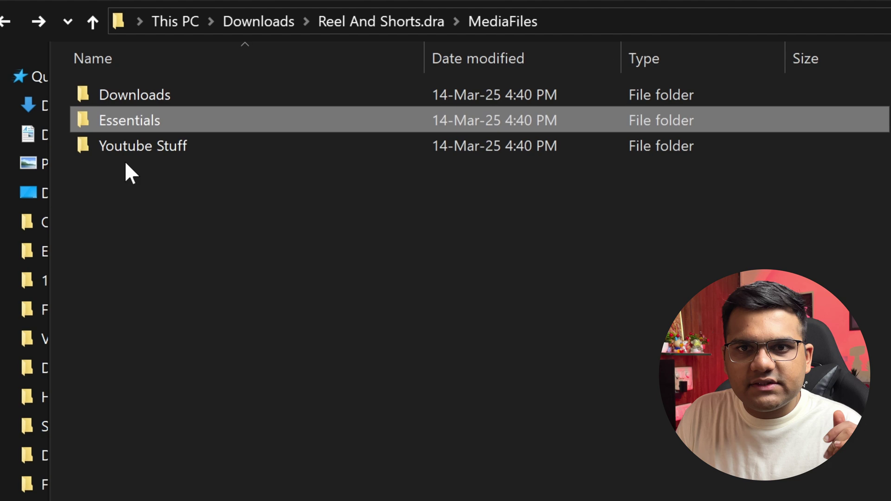
double_click(123, 147)
key(alt+Up)
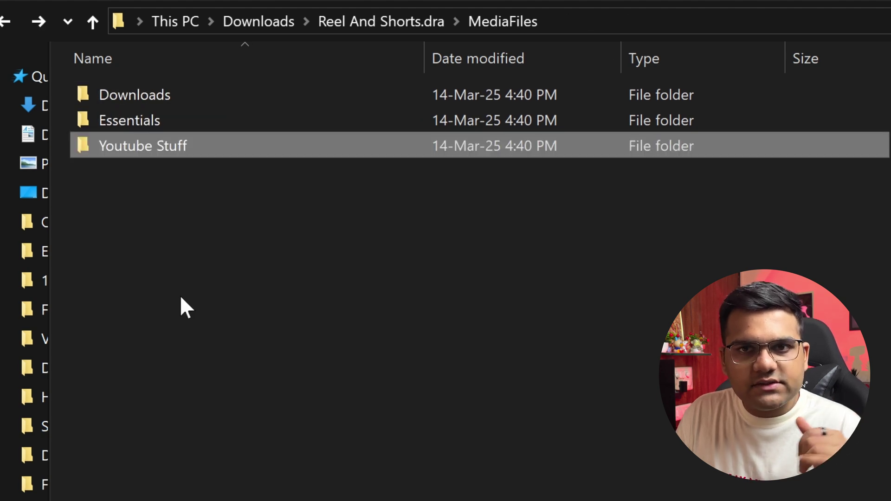
key(alt+Up)
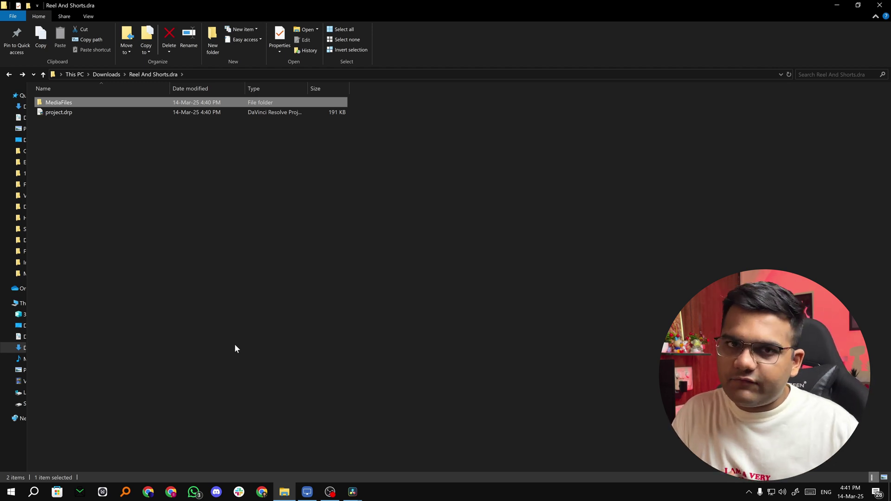
mouse_move(353, 493)
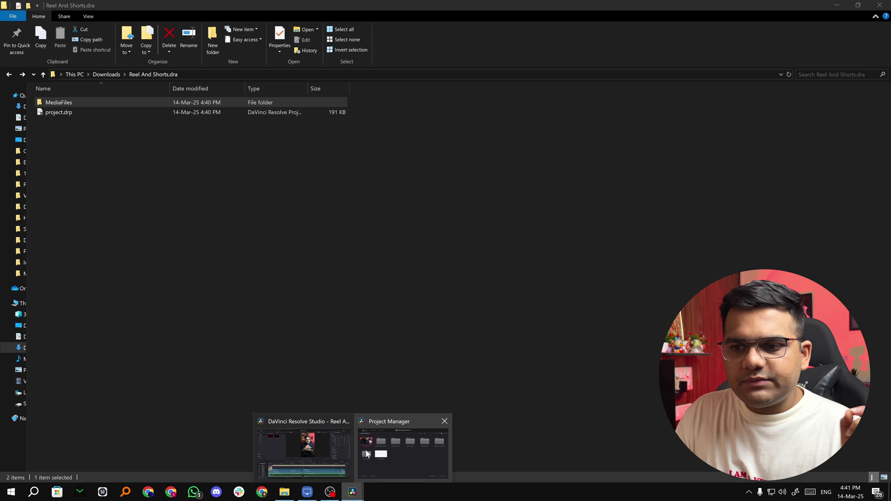
In Project Manager, restore a project from the Reel And Shorts.dra archive
click(382, 448)
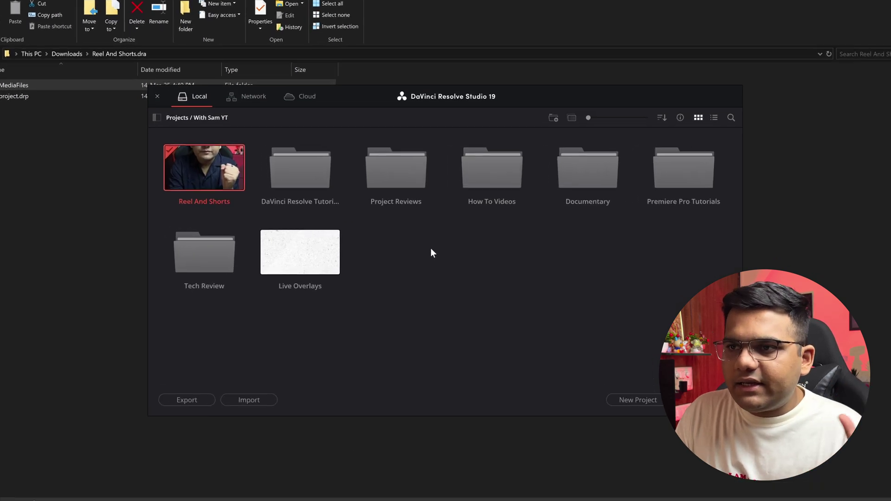
right_click(432, 250)
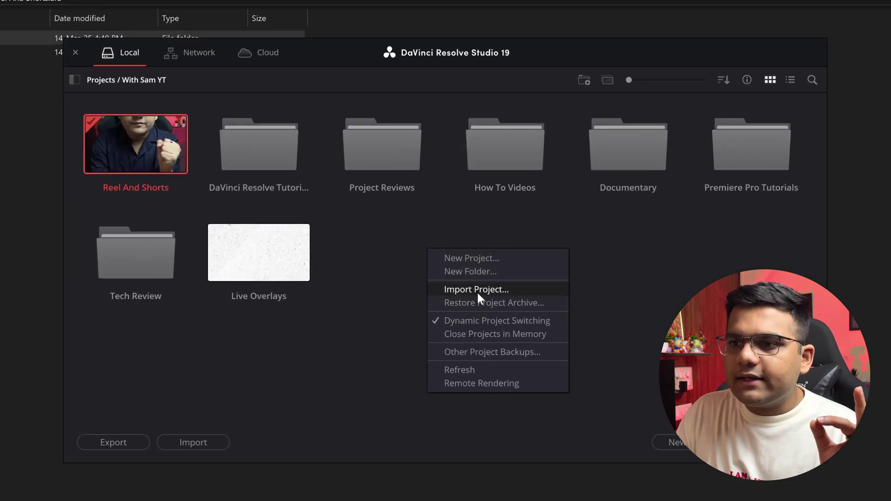
click(478, 302)
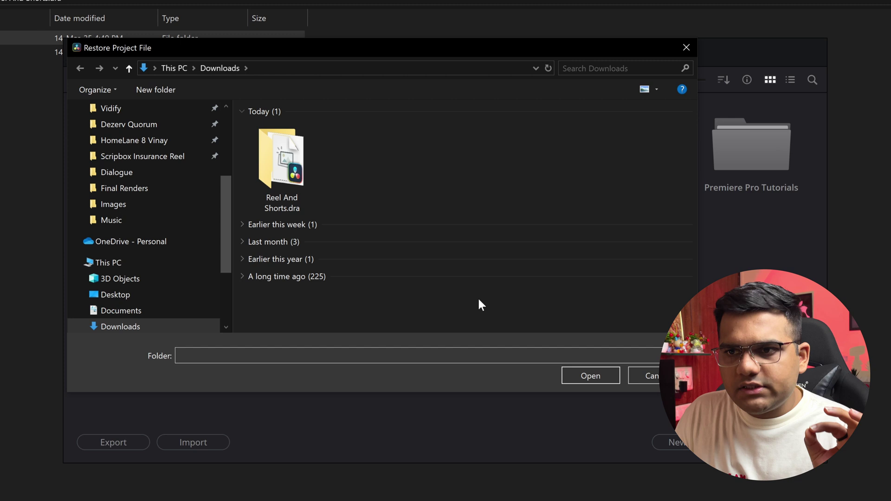
click(291, 174)
click(591, 376)
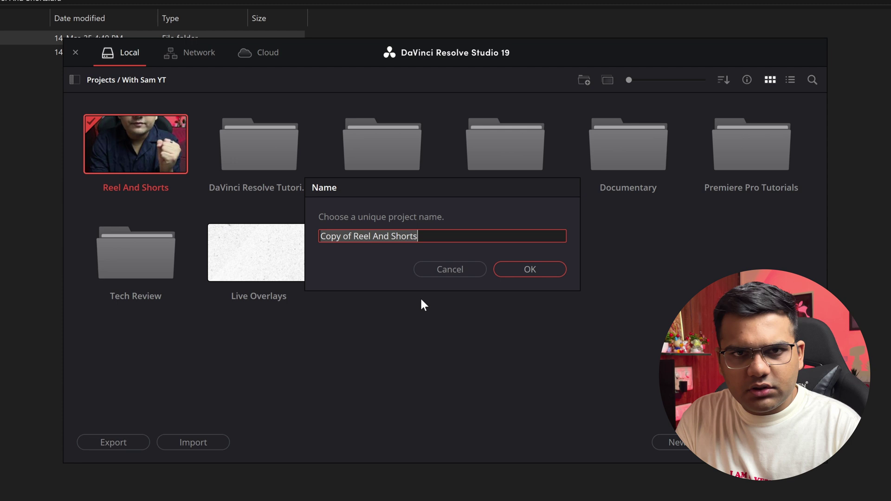
text(Reel)
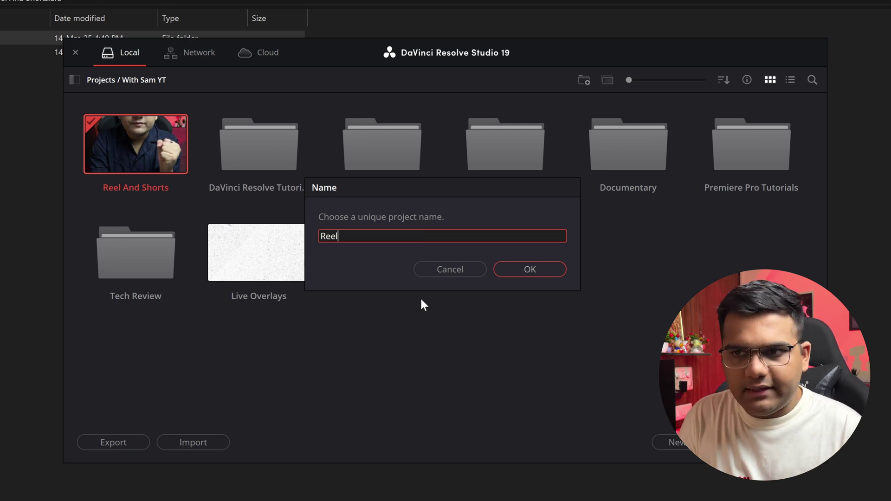
Name the restored project Reel and open it
key(Return)
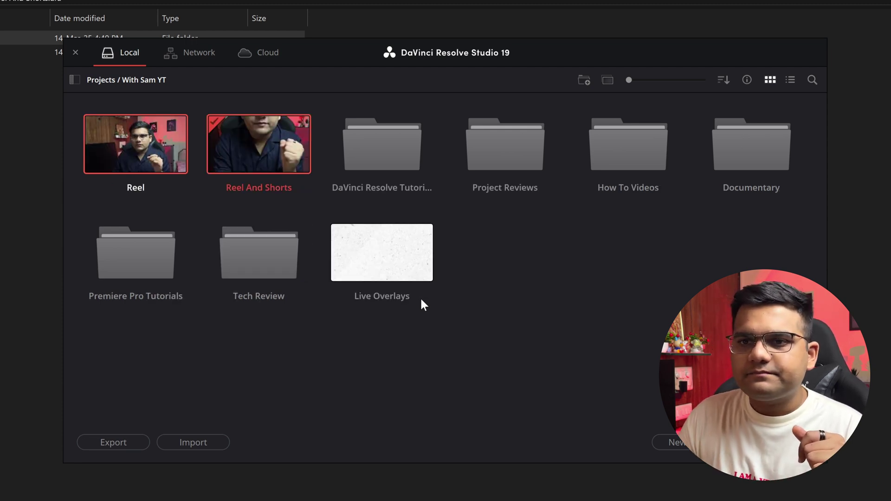
click(310, 392)
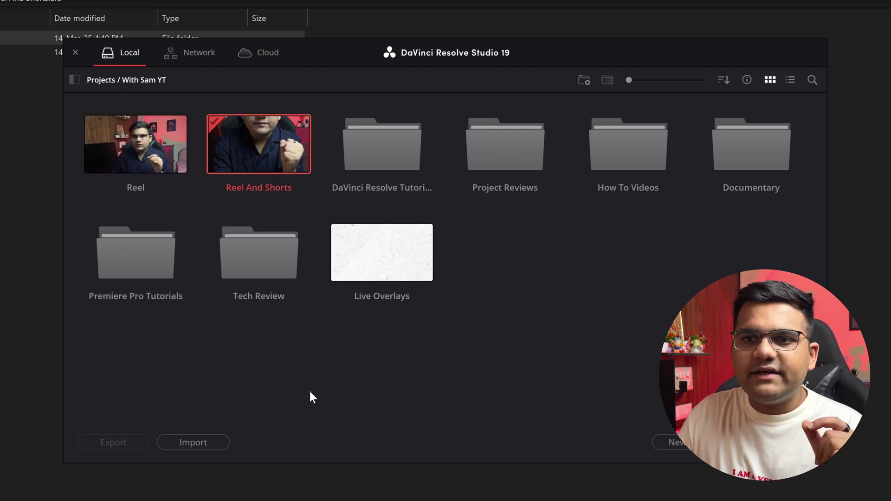
double_click(128, 143)
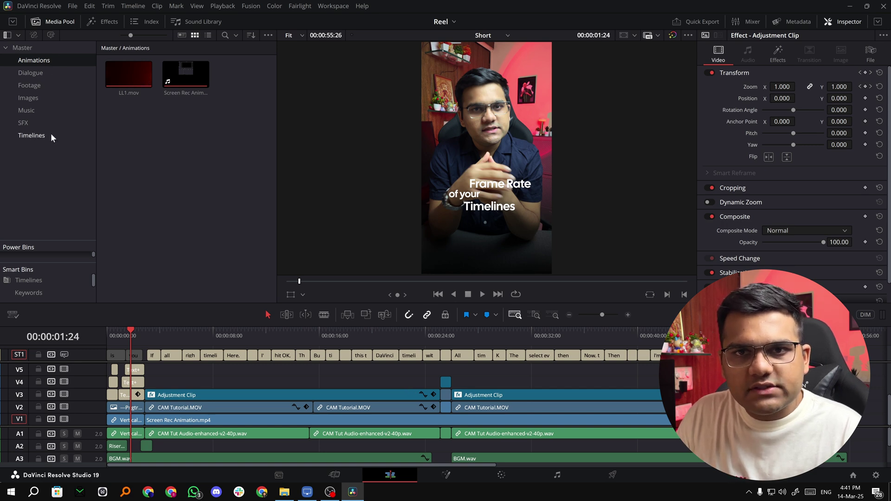
Browse the Images, Music and Timelines bins in Reel's Media Pool
click(39, 74)
click(37, 96)
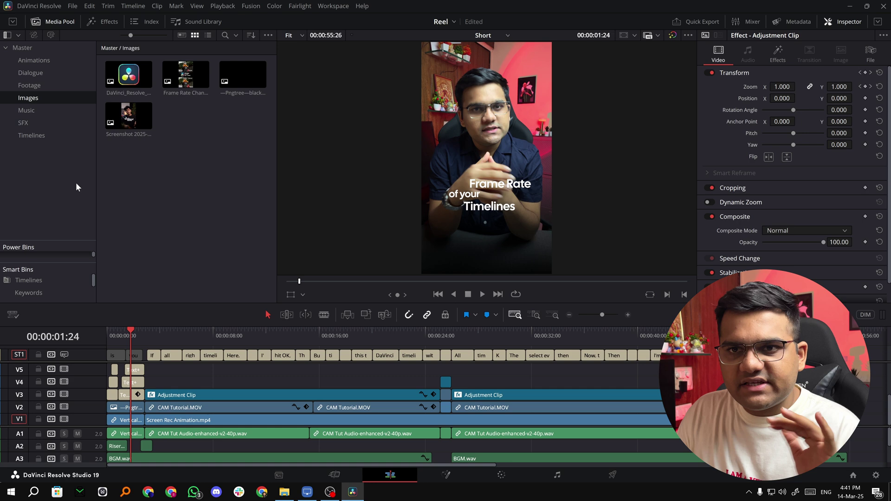
click(36, 111)
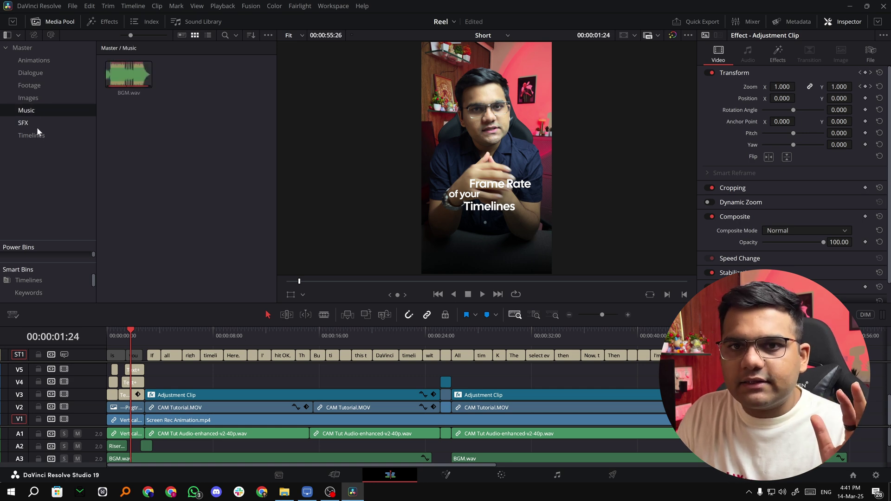
click(35, 136)
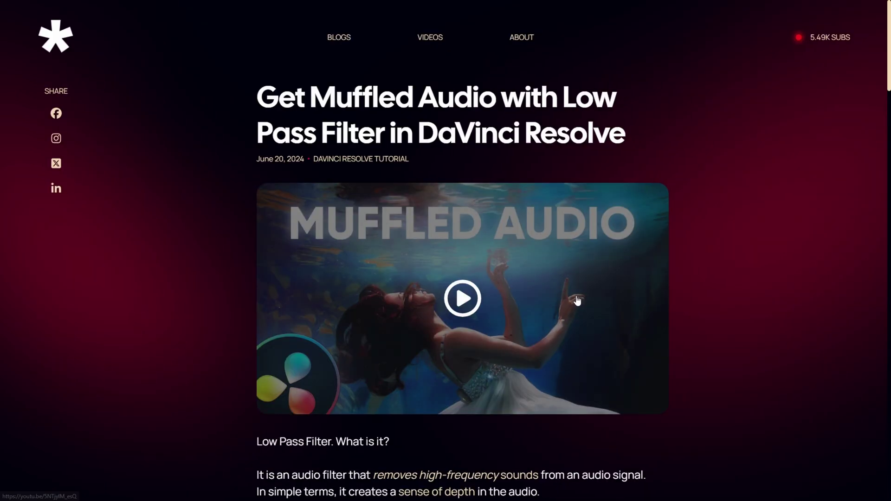
scroll(801, 303, down, 3)
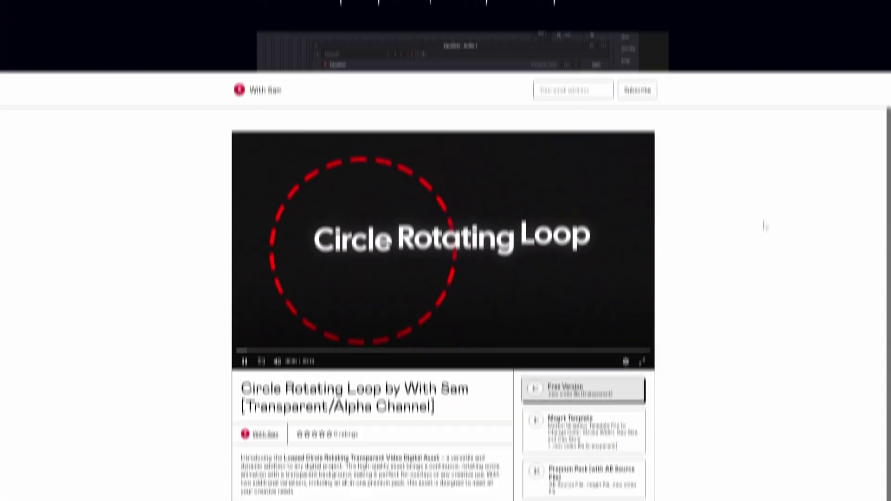